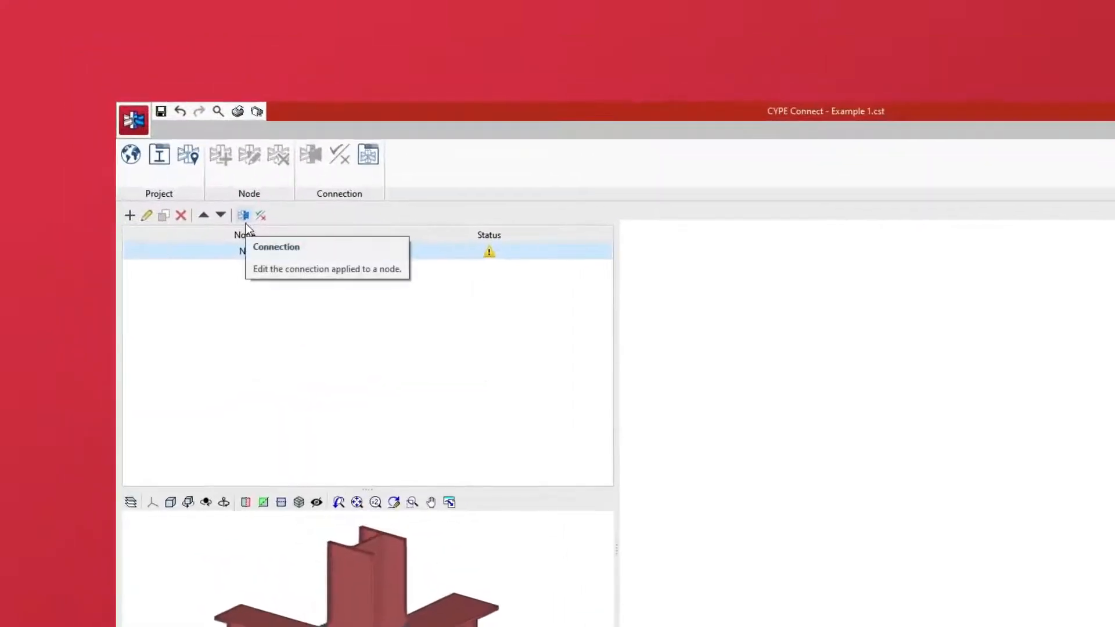
Open the node's connection for editing and bring up the loads definition of its analysis.
click(244, 223)
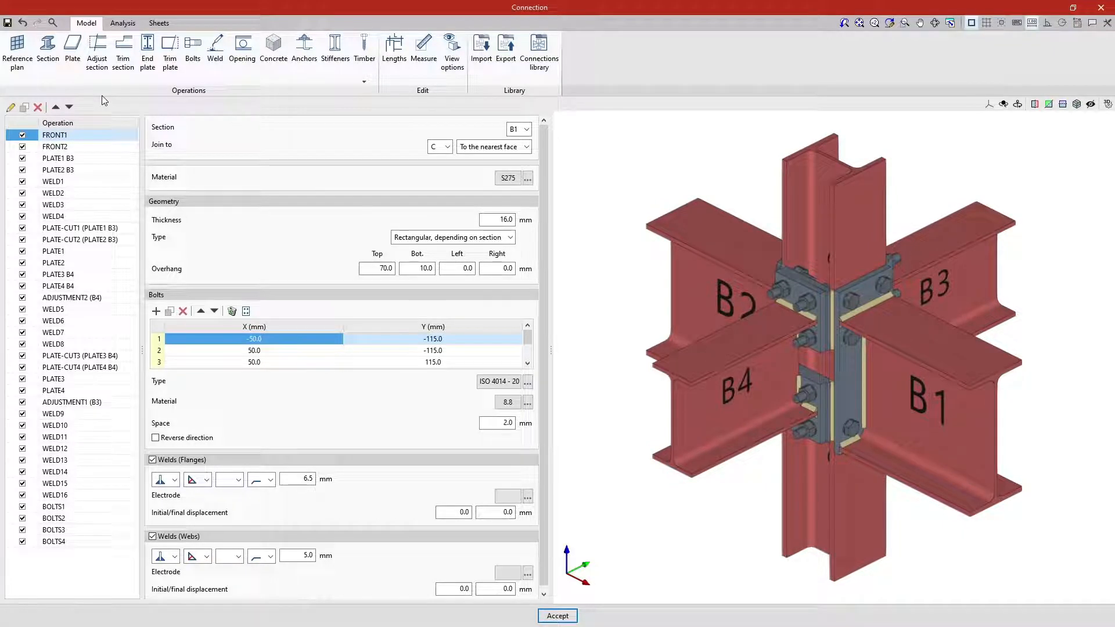
click(133, 28)
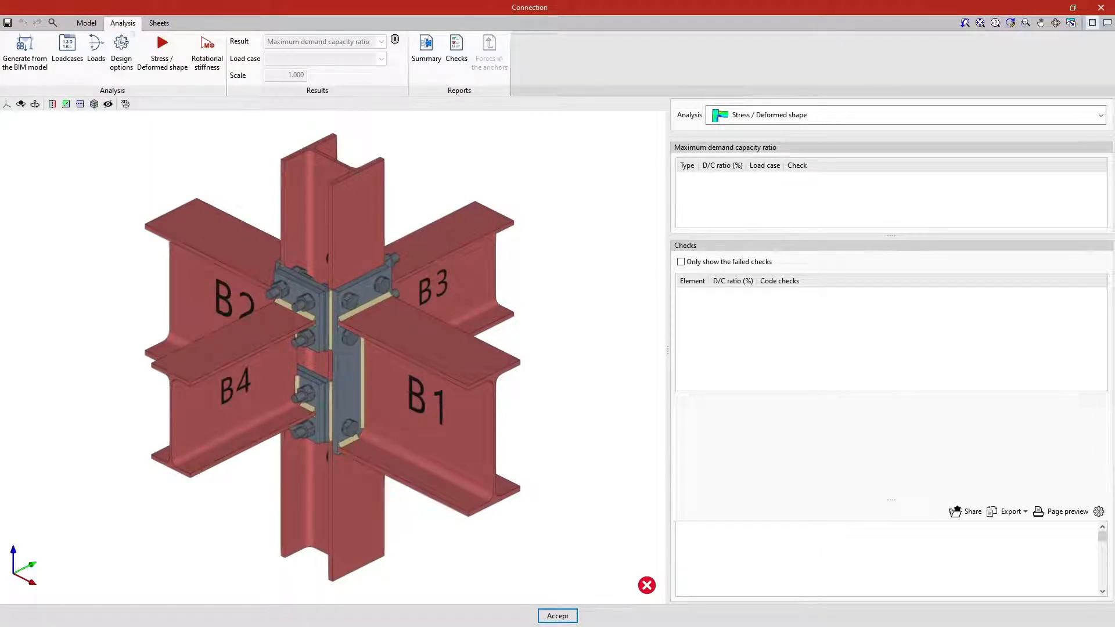
click(96, 68)
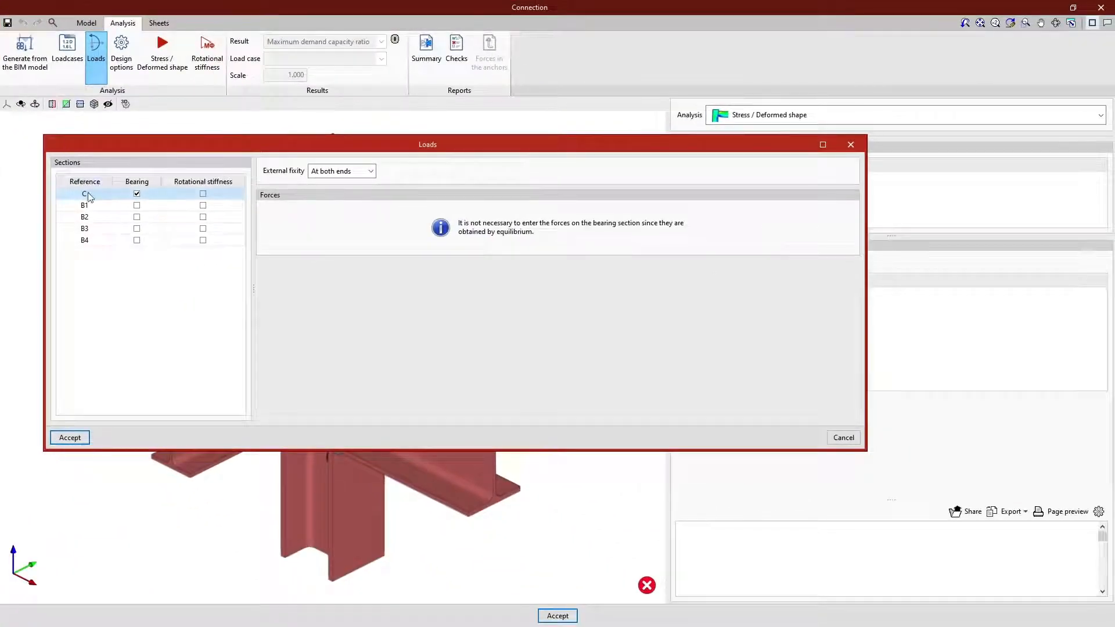
Review the stress/deformed shape forces at the end of beams B1, B2 and B3.
click(95, 207)
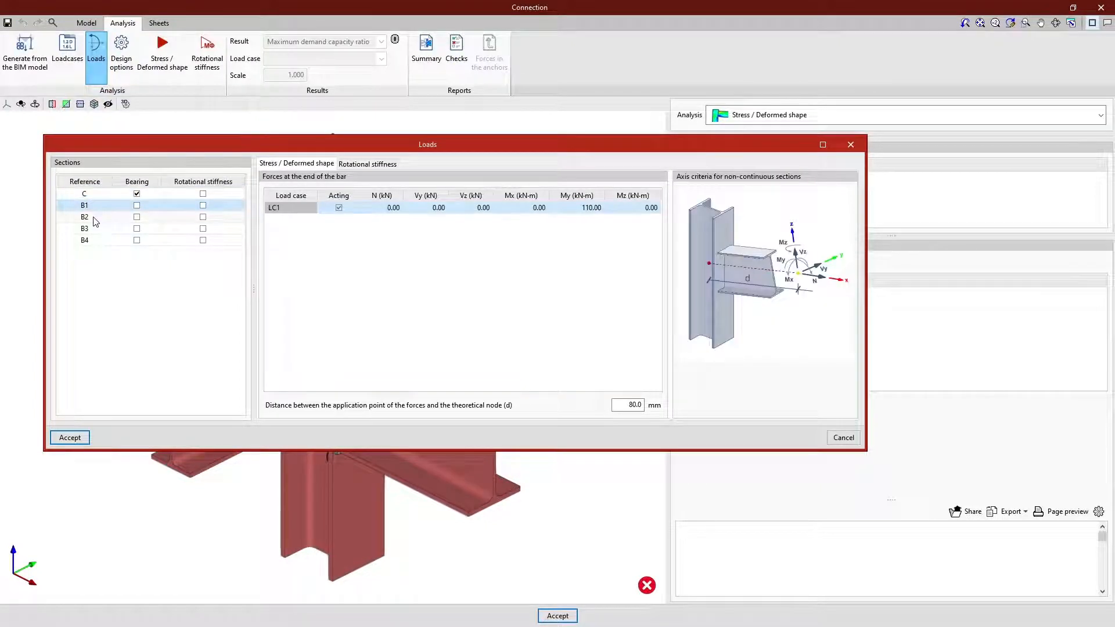
click(95, 220)
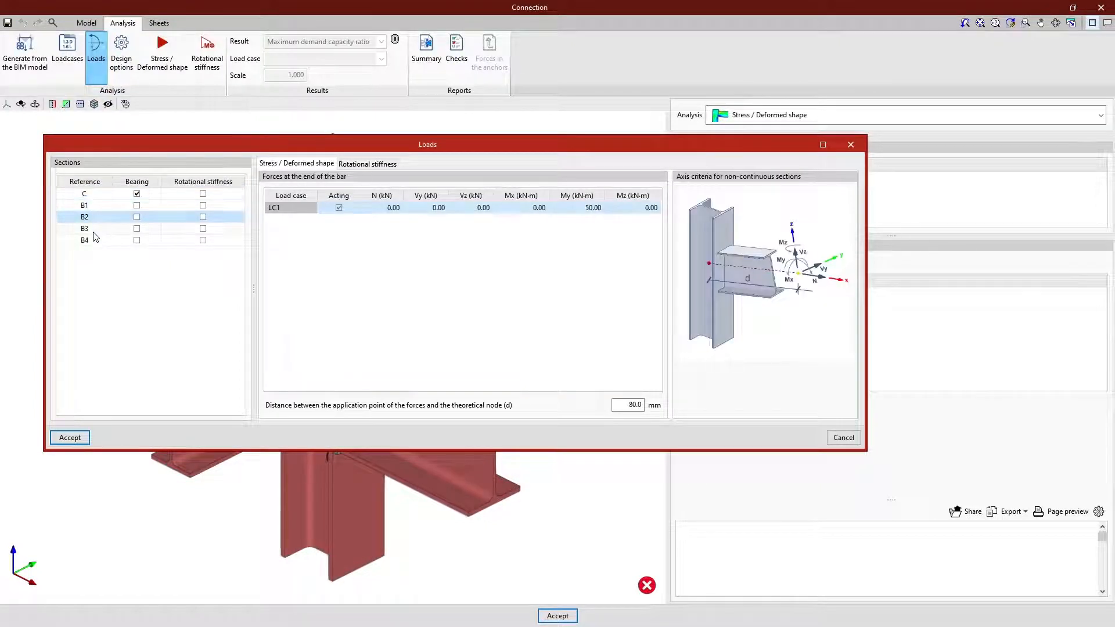
click(94, 231)
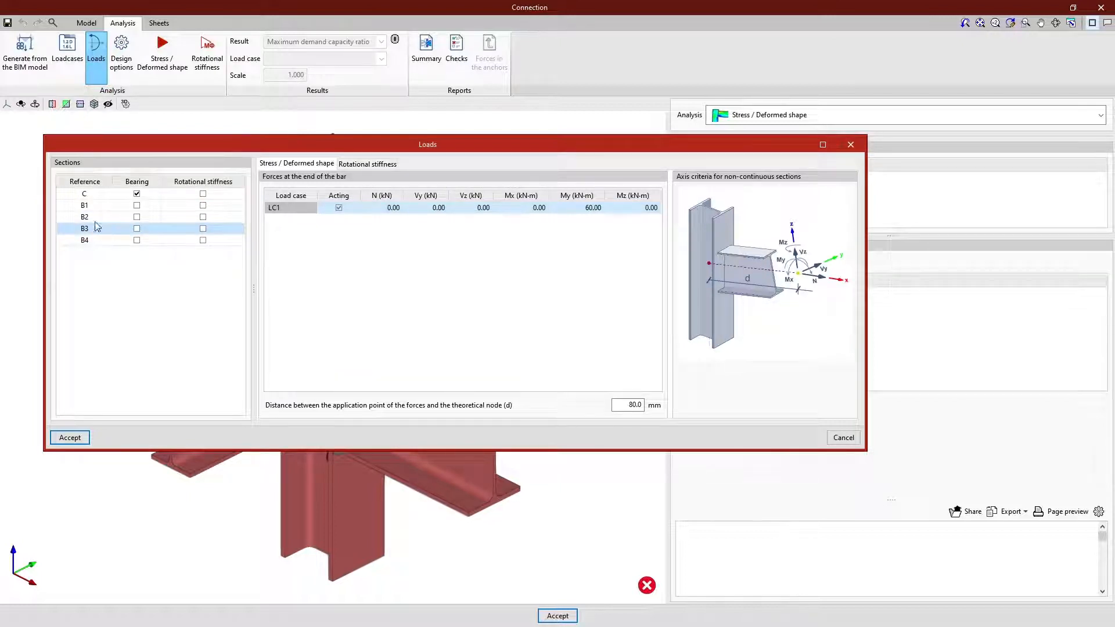
Set the external fixity of bearing section C to At both ends.
click(100, 197)
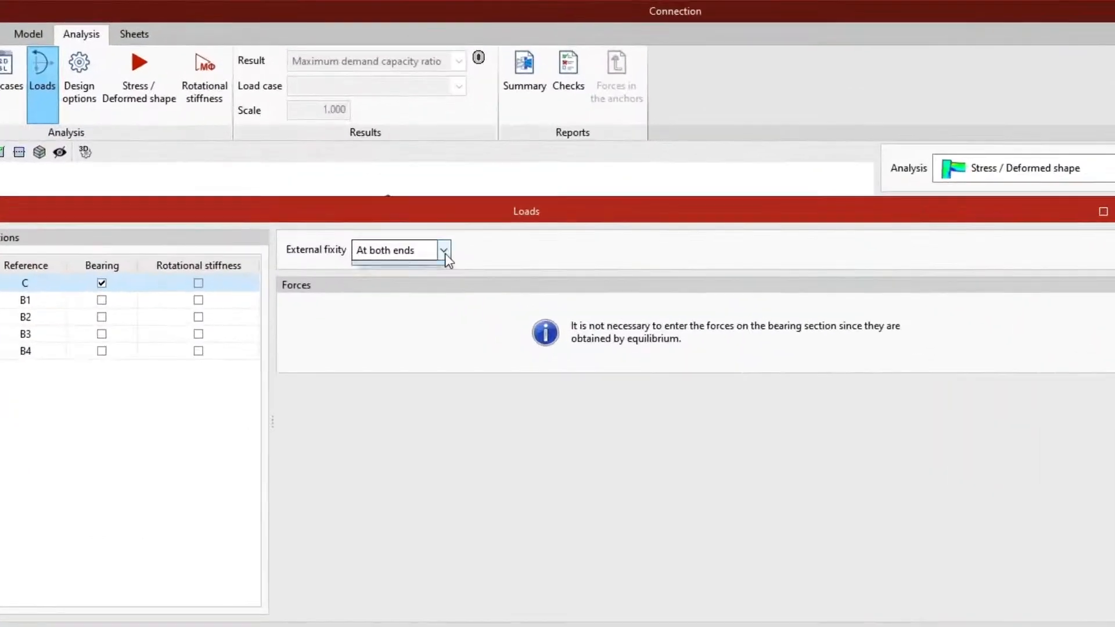
click(370, 171)
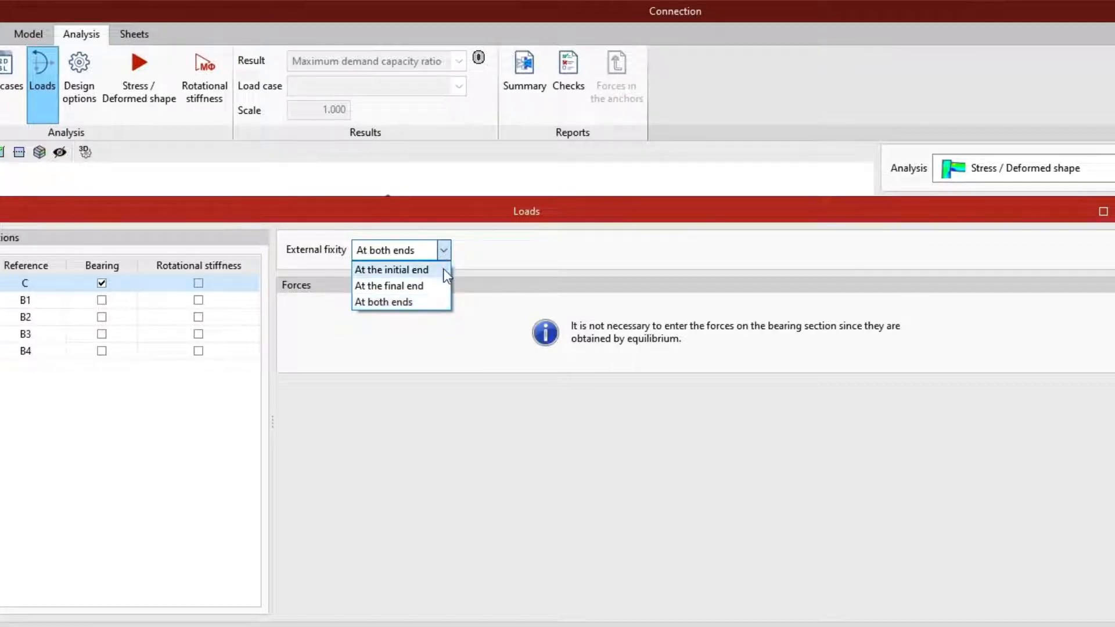
click(441, 302)
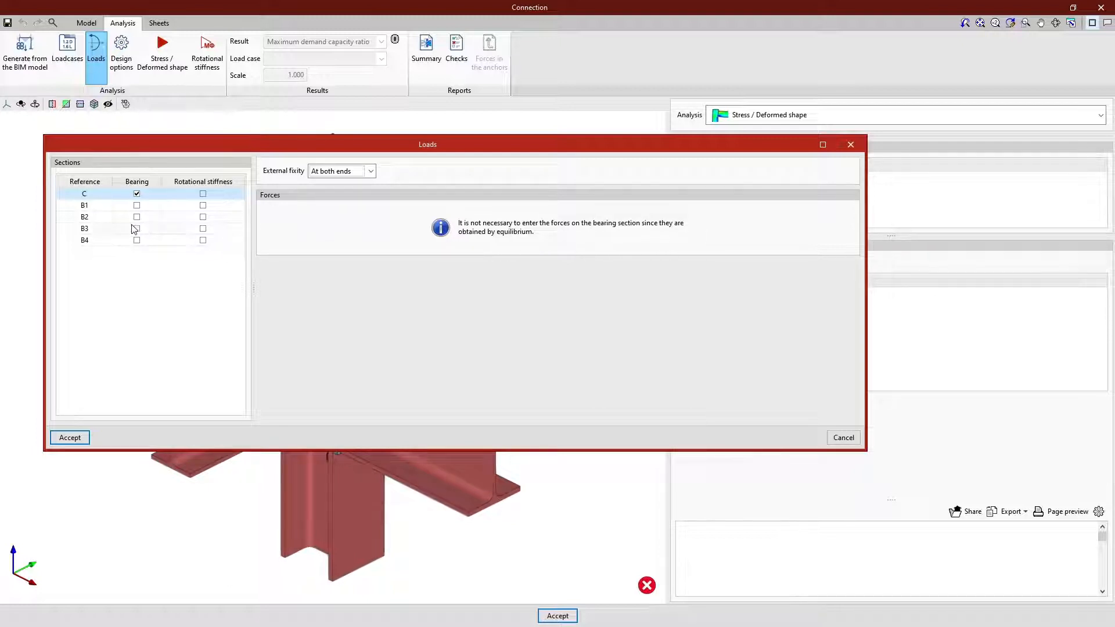
Examine each force and moment component of load case LC1 for beam B1, and the table's copy, paste and export options.
click(97, 209)
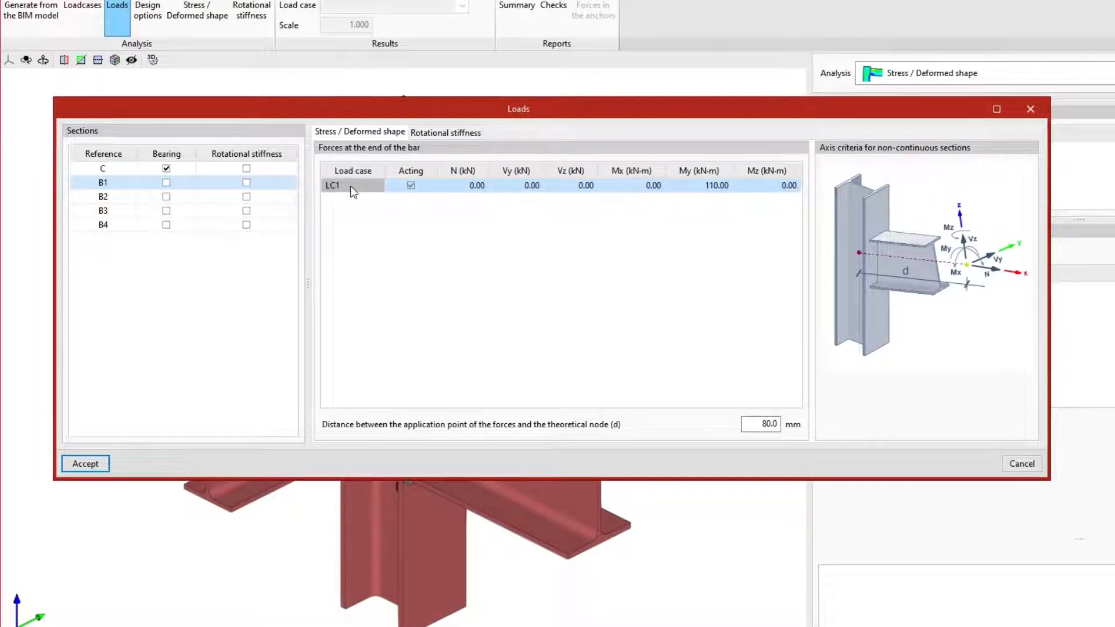
click(453, 186)
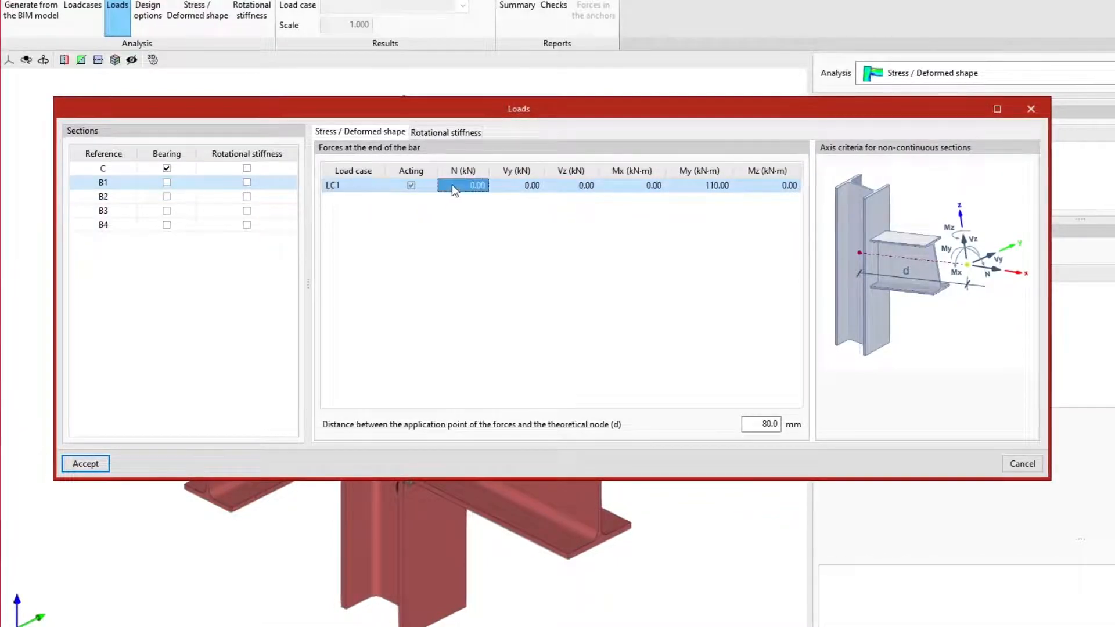
click(513, 187)
click(560, 187)
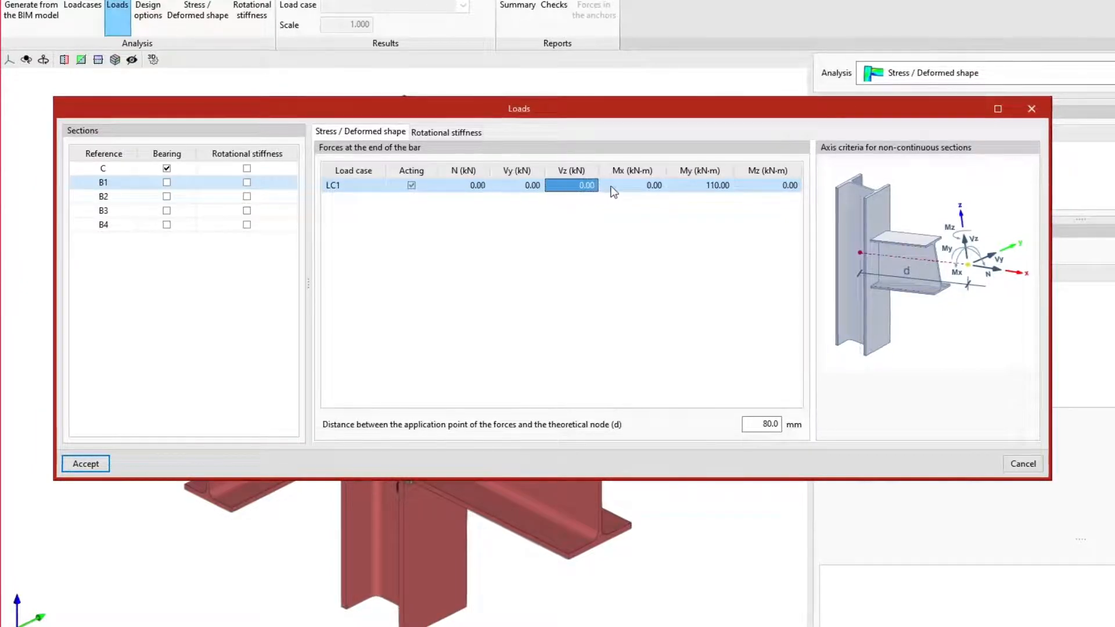
click(621, 189)
click(699, 186)
text(-110)
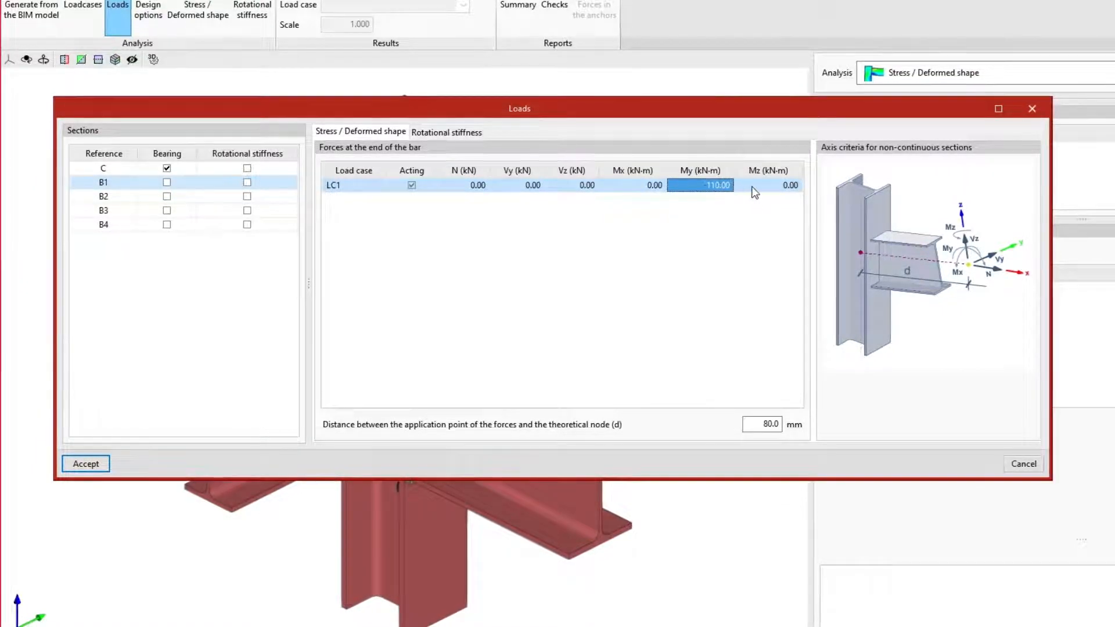
click(755, 187)
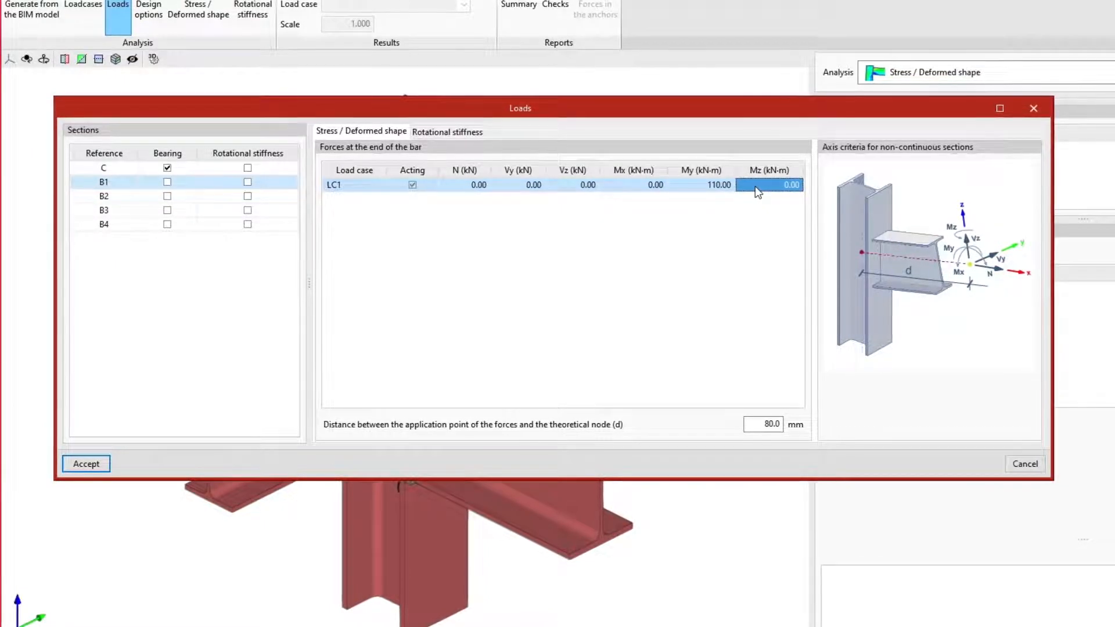
right_click(756, 189)
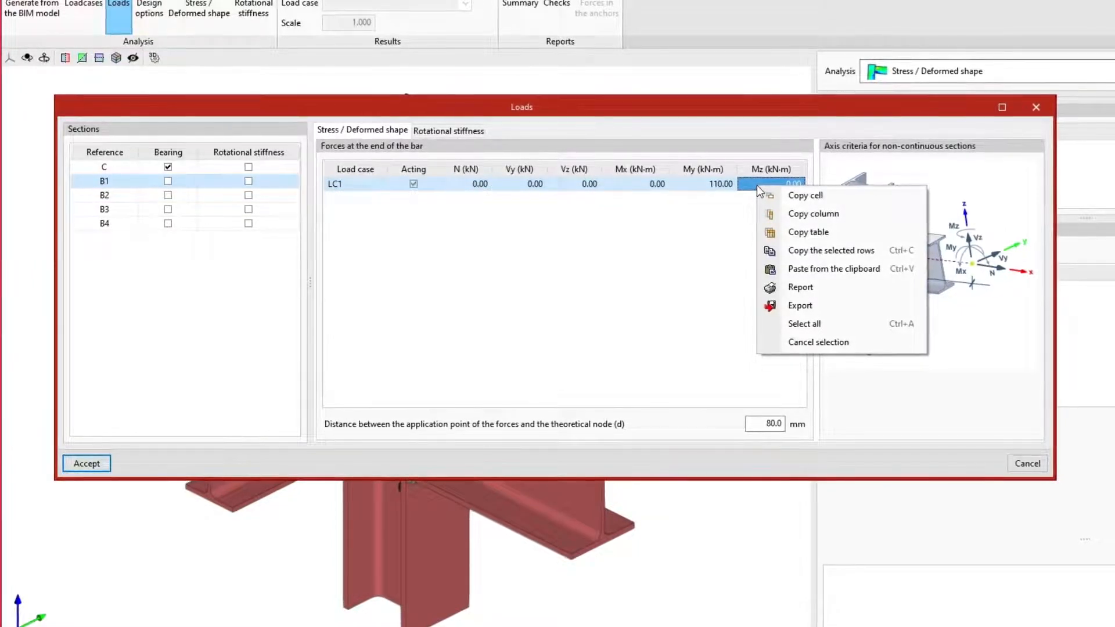
click(763, 184)
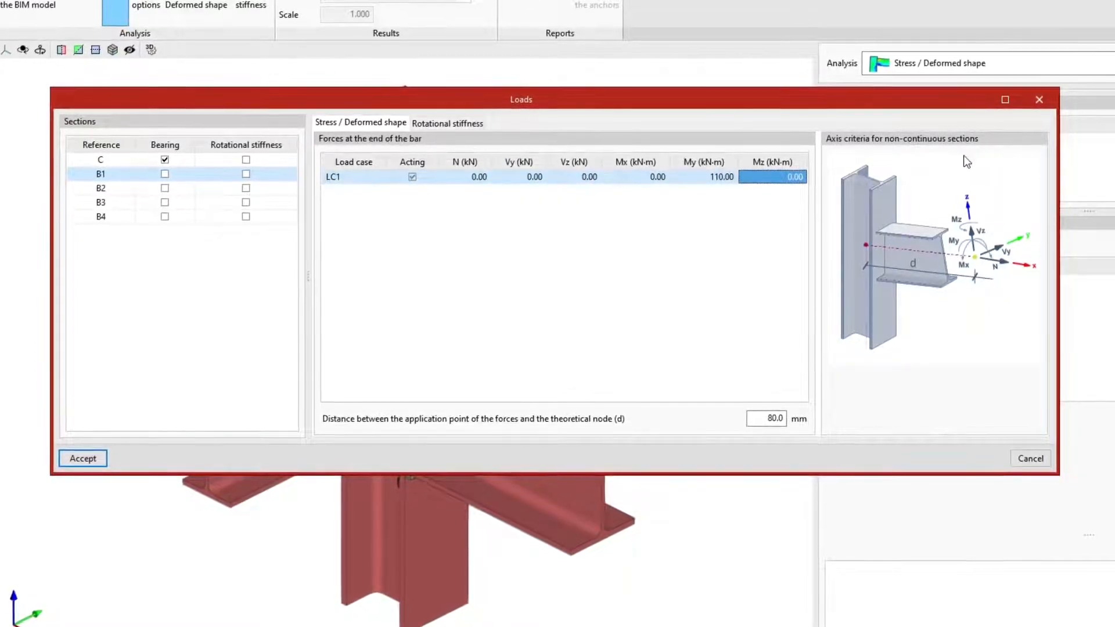
Try 0 mm as B1's distance between the force application point and the theoretical node, and restore it to 80 mm.
double_click(775, 418)
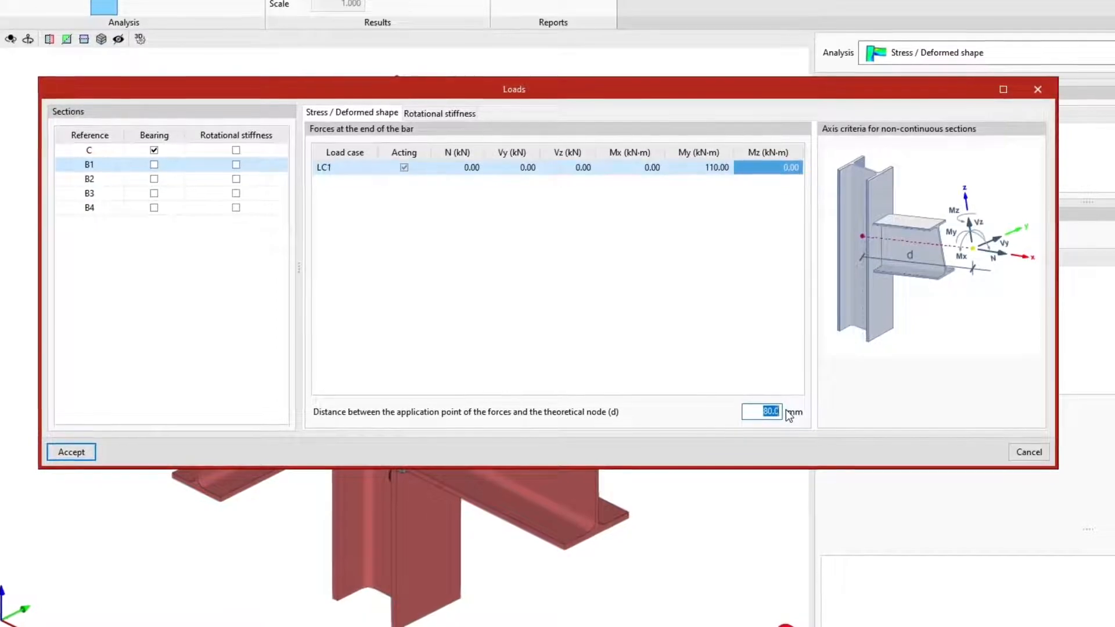
text(0.0)
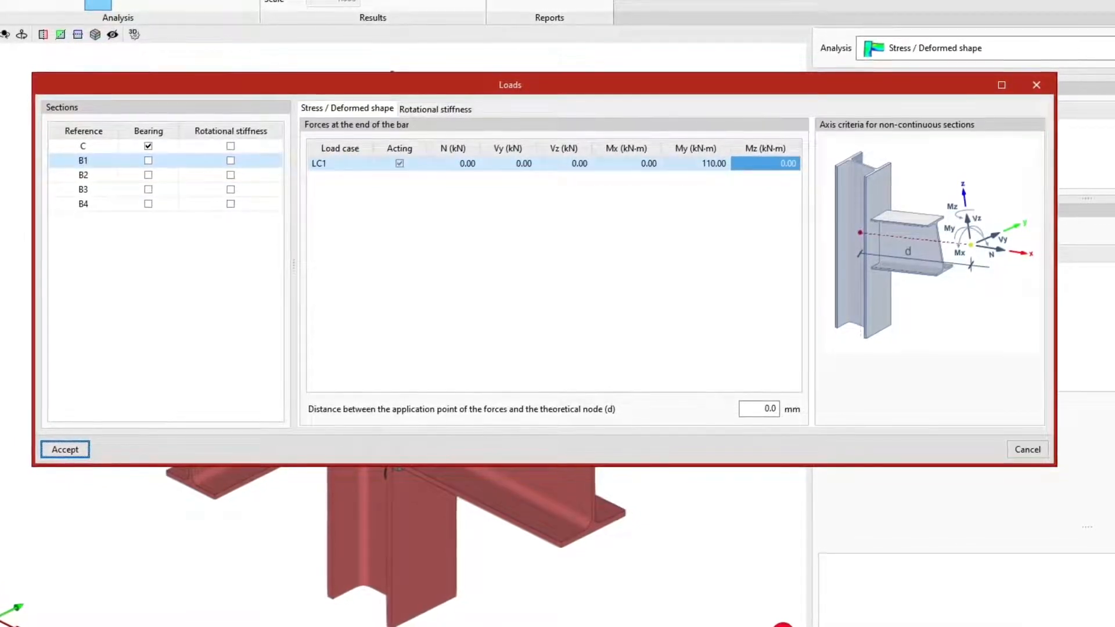
double_click(775, 409)
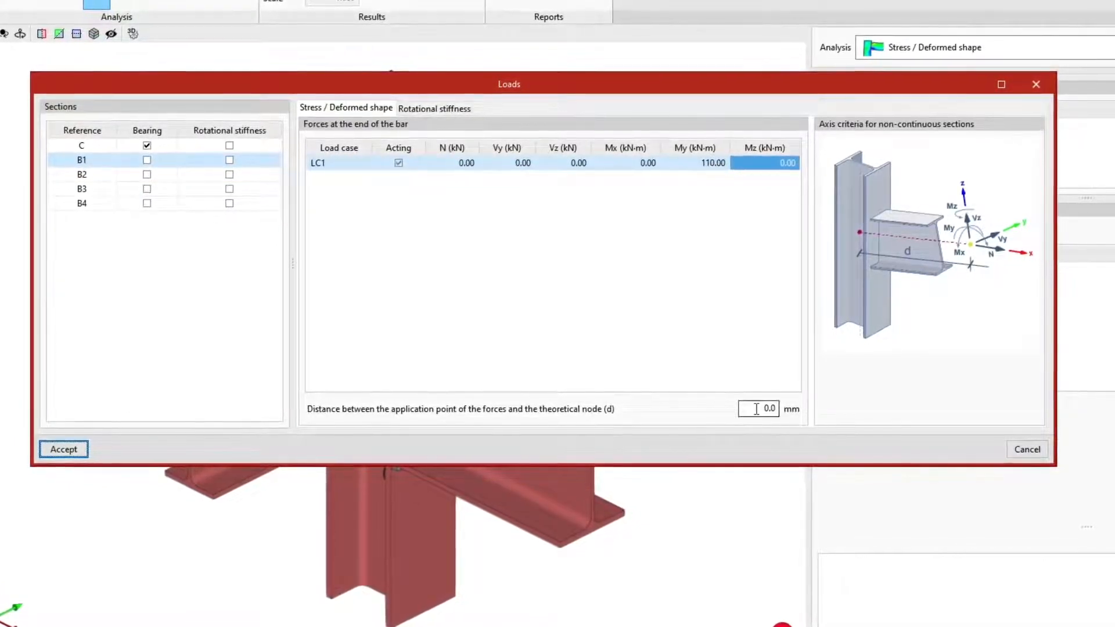
text(80)
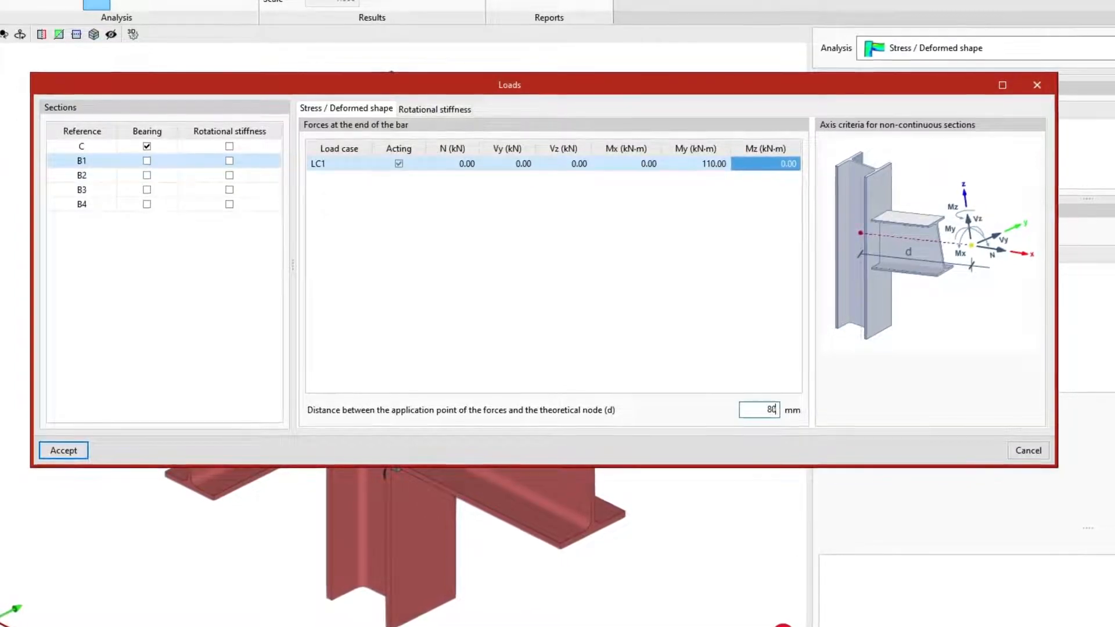
key(Tab)
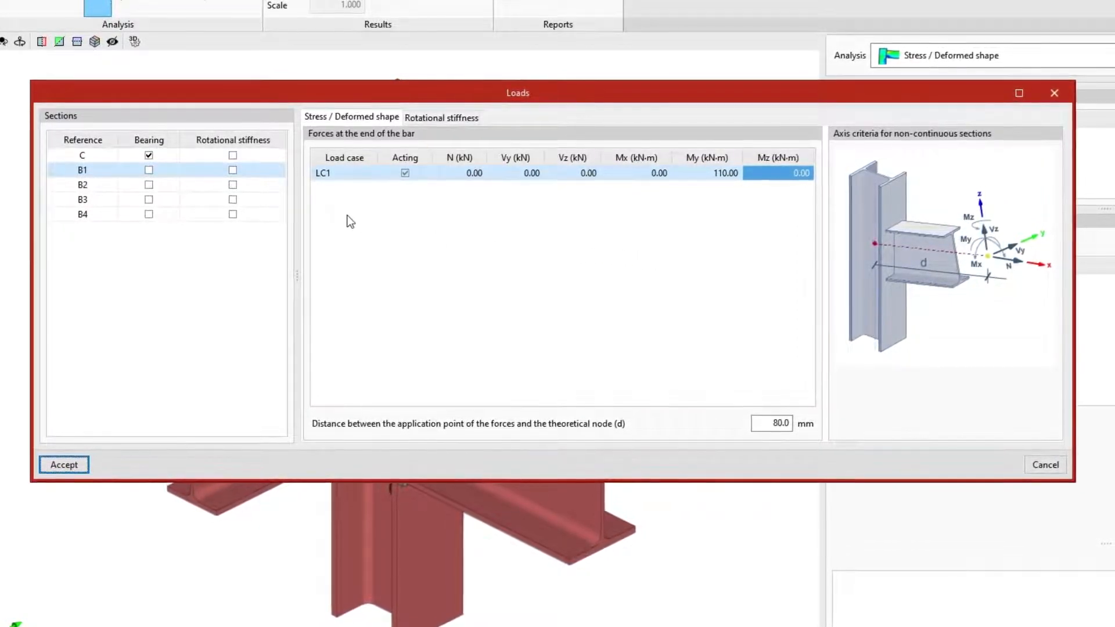
Enable rotational stiffness for beams B1 and B3 and show the rotational stiffness forces of B3.
click(233, 171)
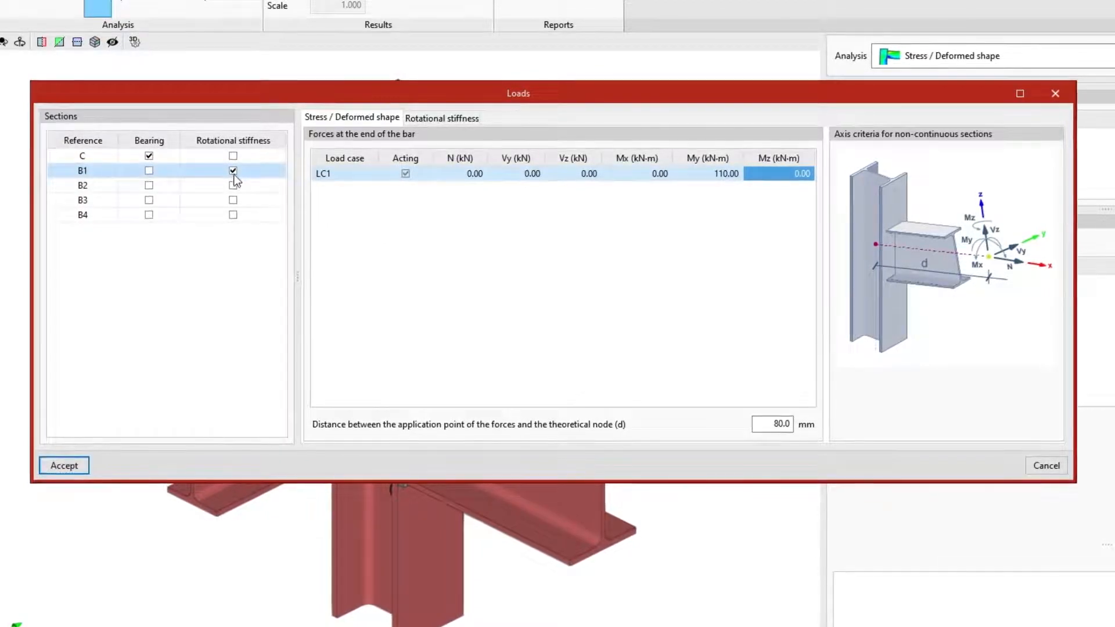
click(233, 200)
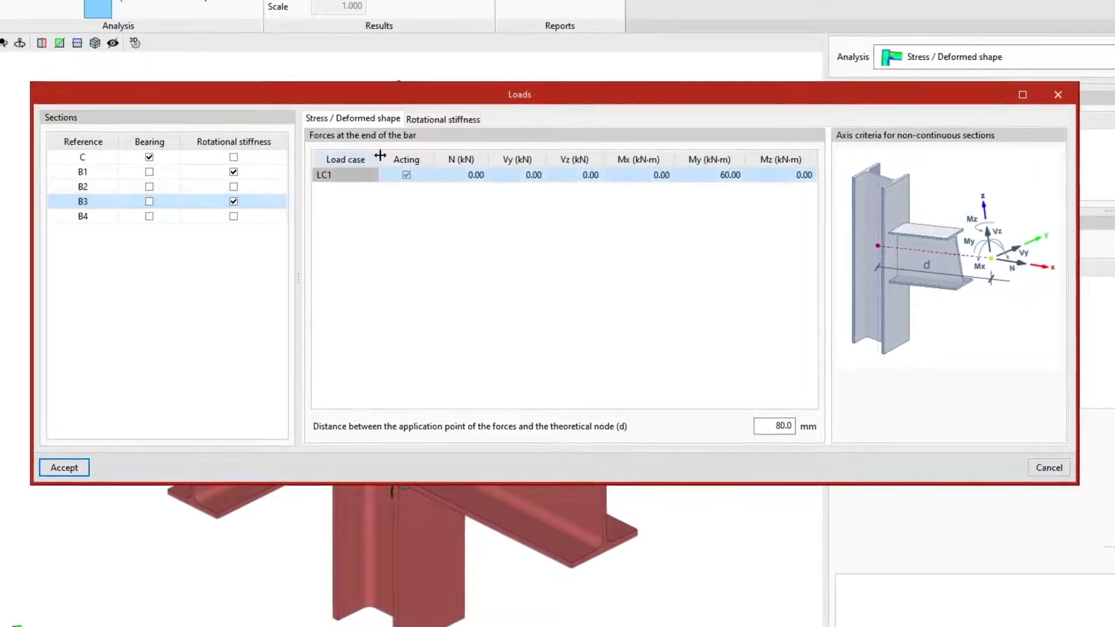
click(442, 121)
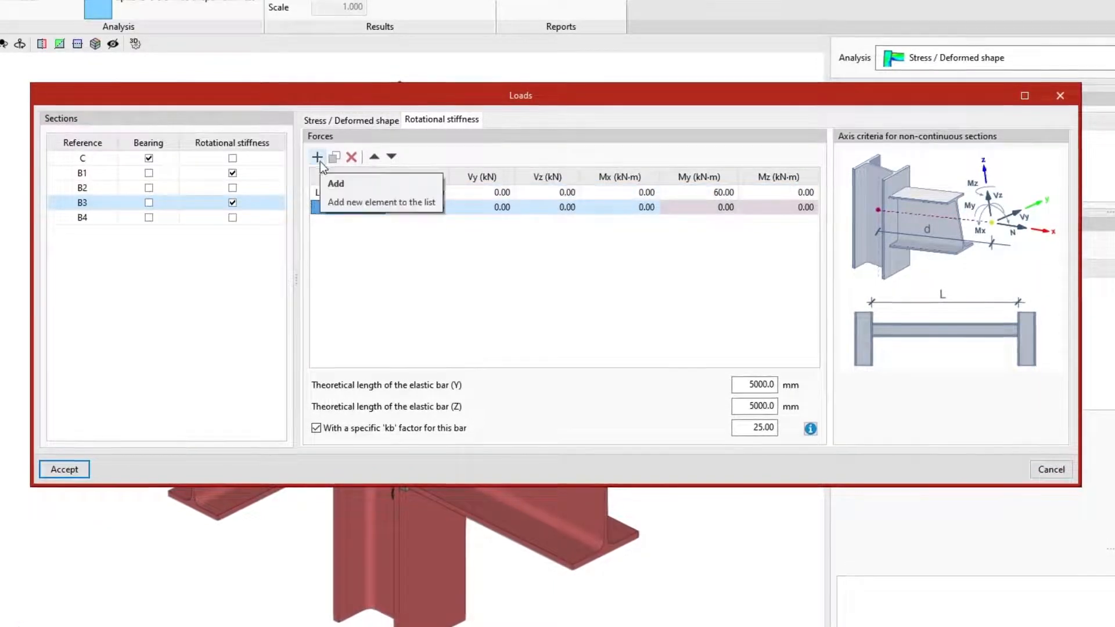
Add a load case named LC-2 to the rotational stiffness forces of beam B3.
click(329, 207)
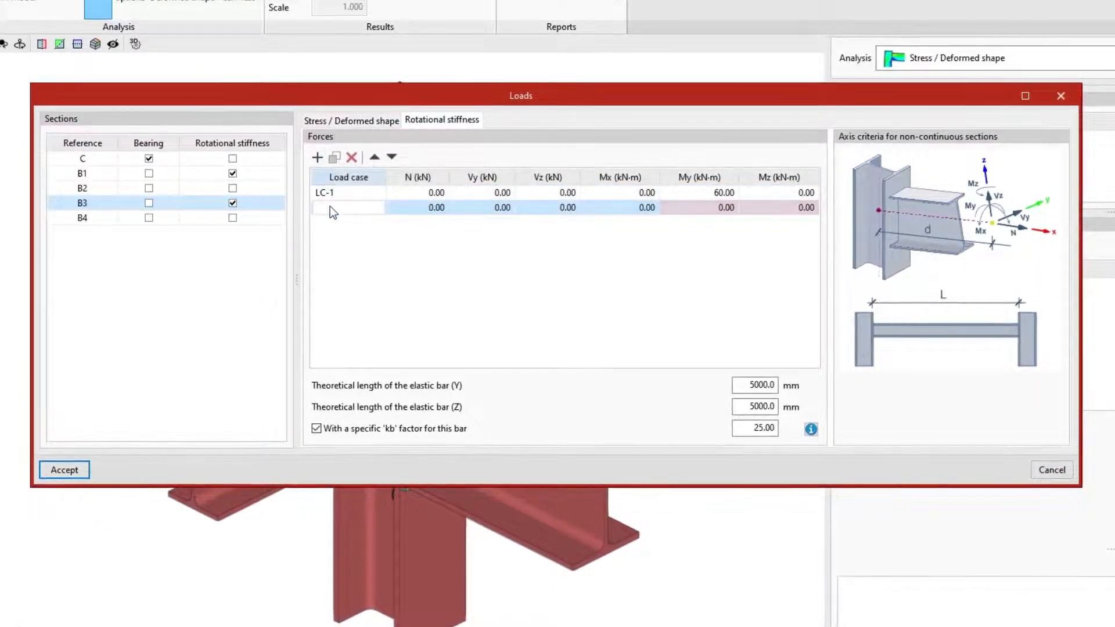
text(LC)
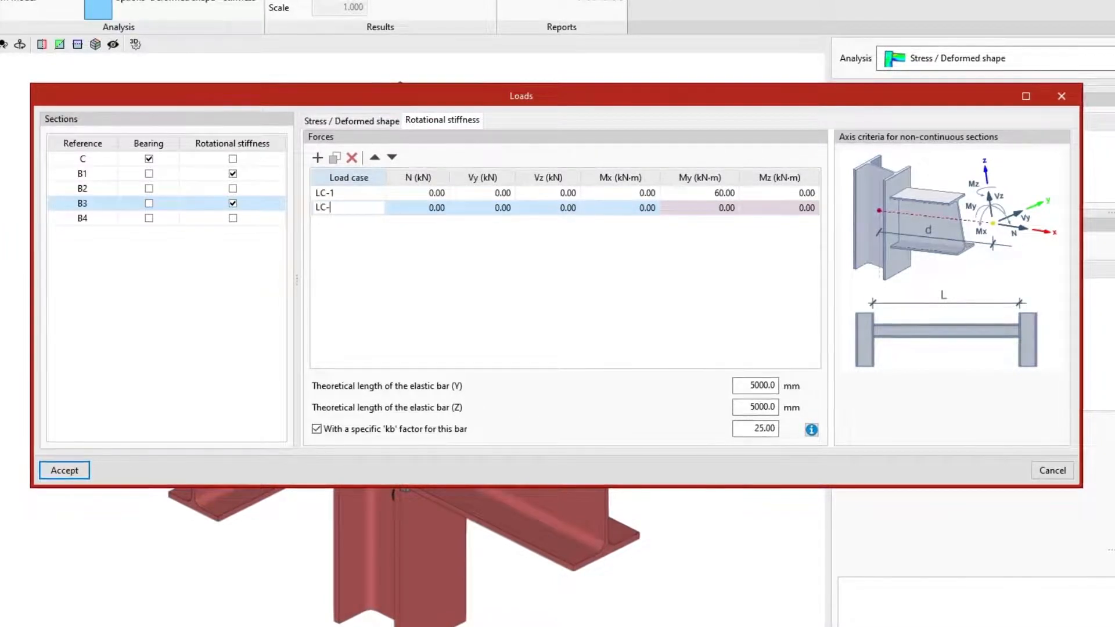
text(-2)
key(Tab)
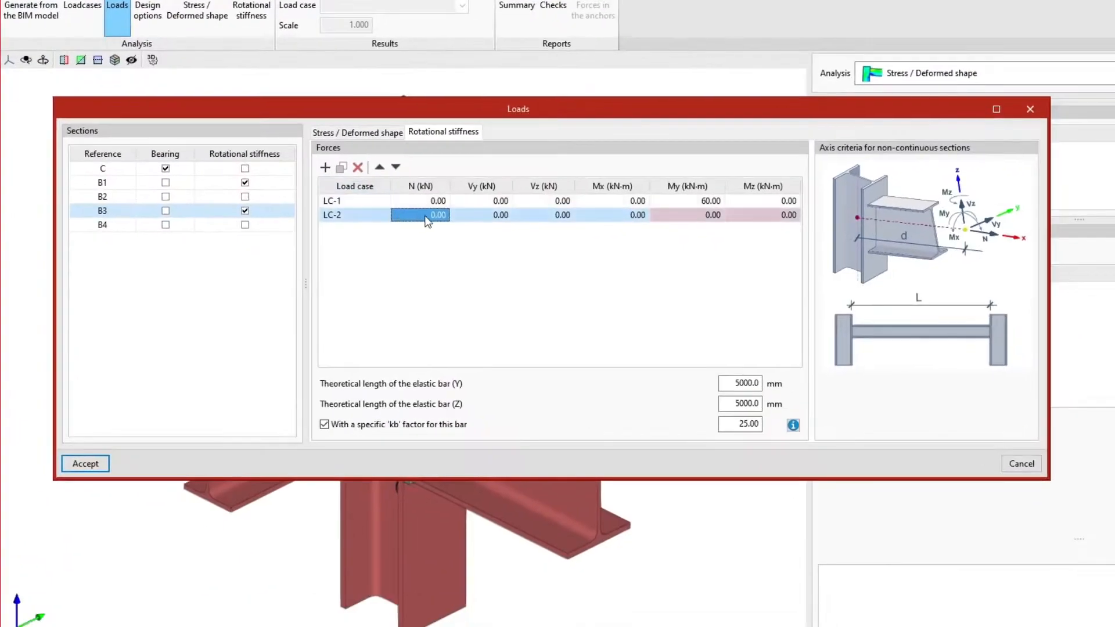
Set the My moment of B3's rotational stiffness load case LC-2 to 70 kN·m.
click(468, 221)
click(530, 221)
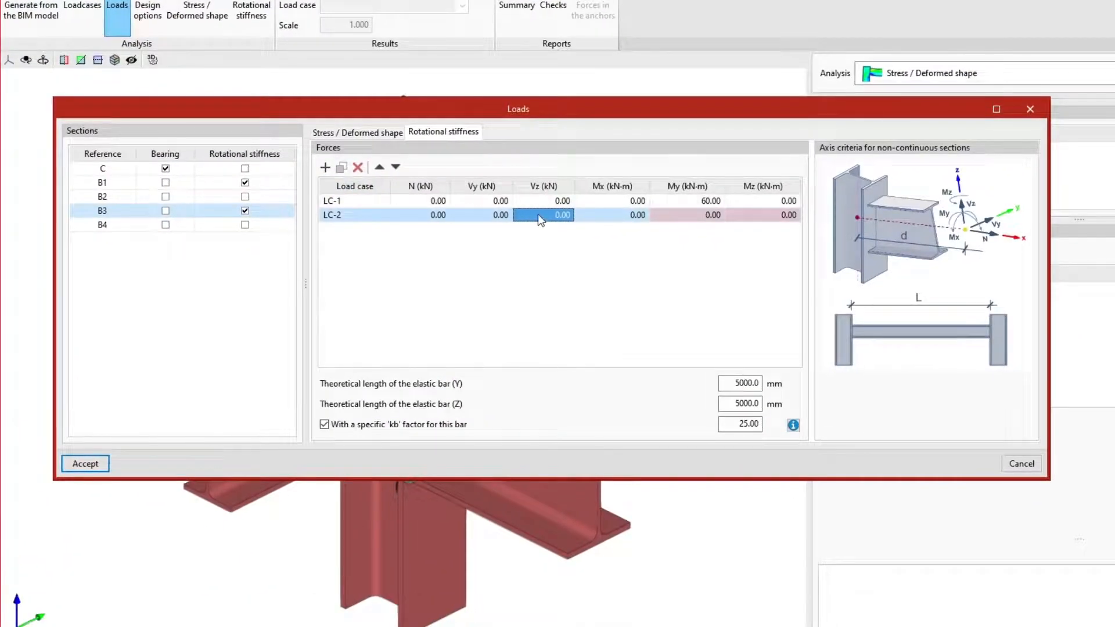
click(601, 221)
click(683, 222)
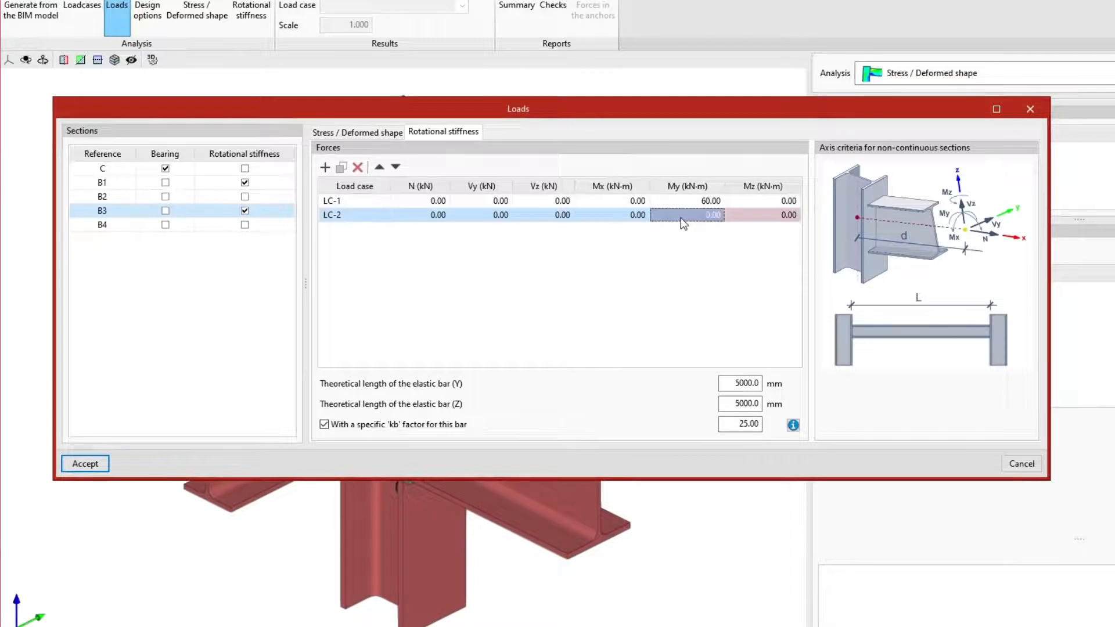
click(751, 219)
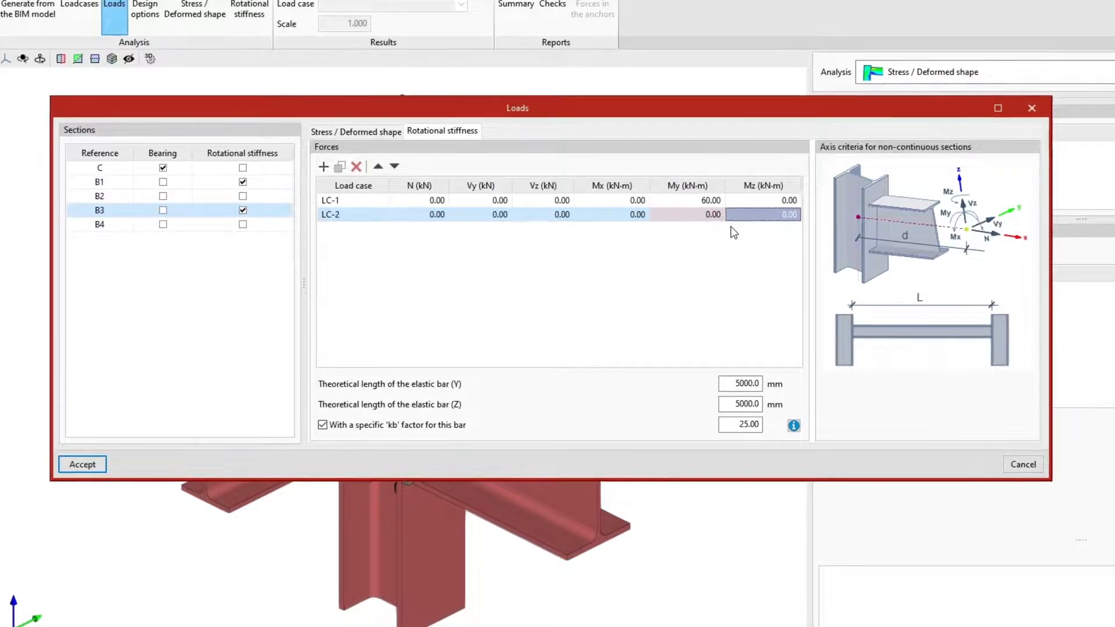
click(698, 219)
text(7)
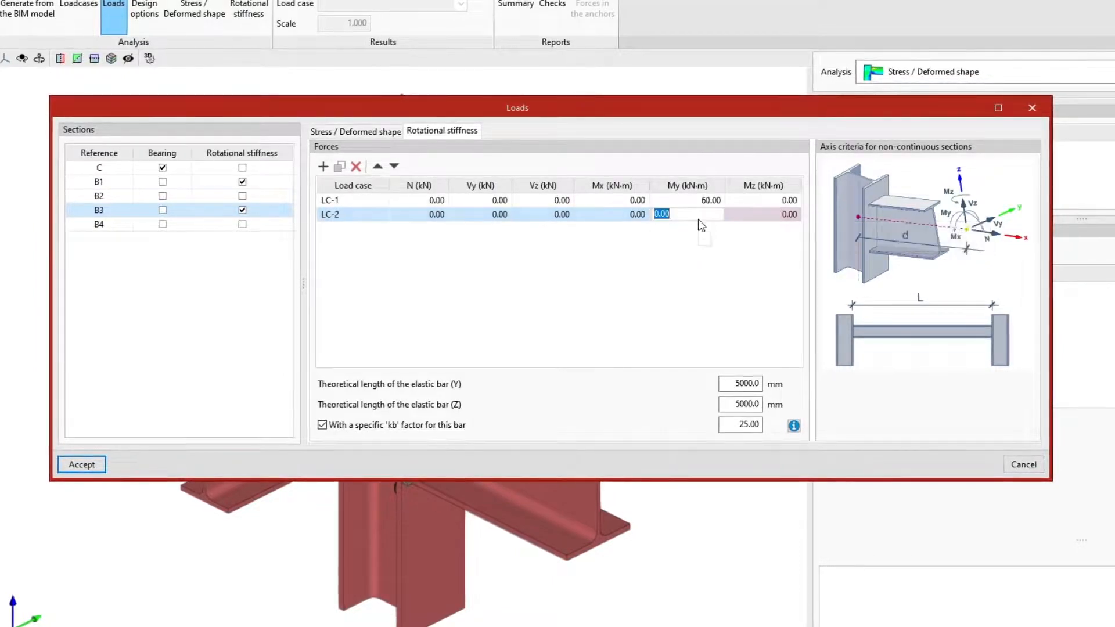
text(0)
key(Tab)
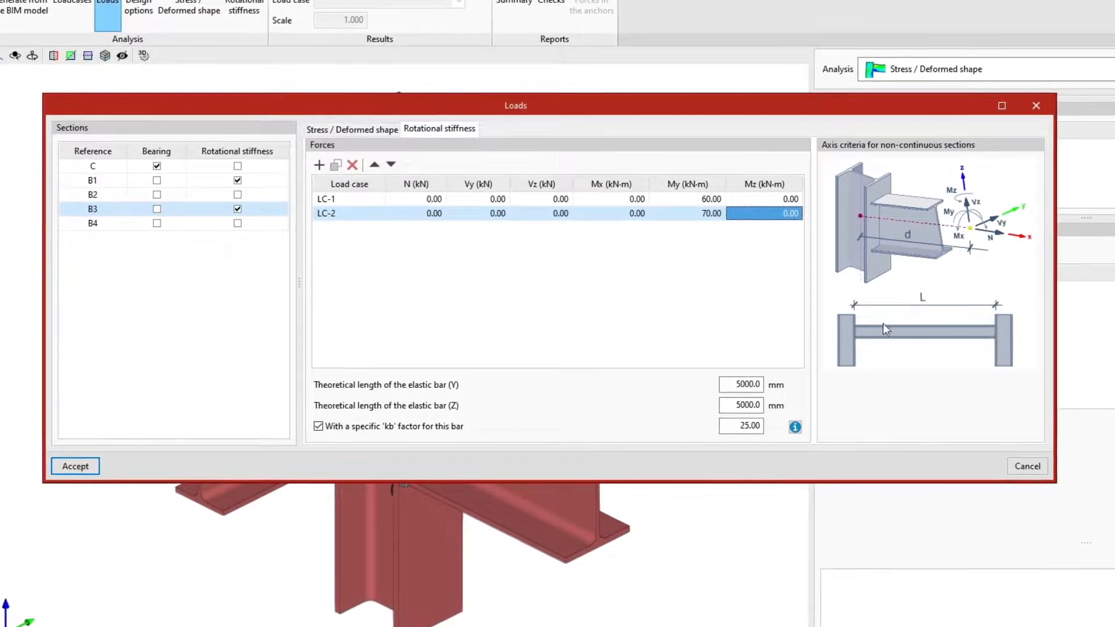
Check B3's theoretical elastic bar lengths in Y and Z, and turn its specific 'kb' factor off and back on.
click(728, 385)
double_click(728, 384)
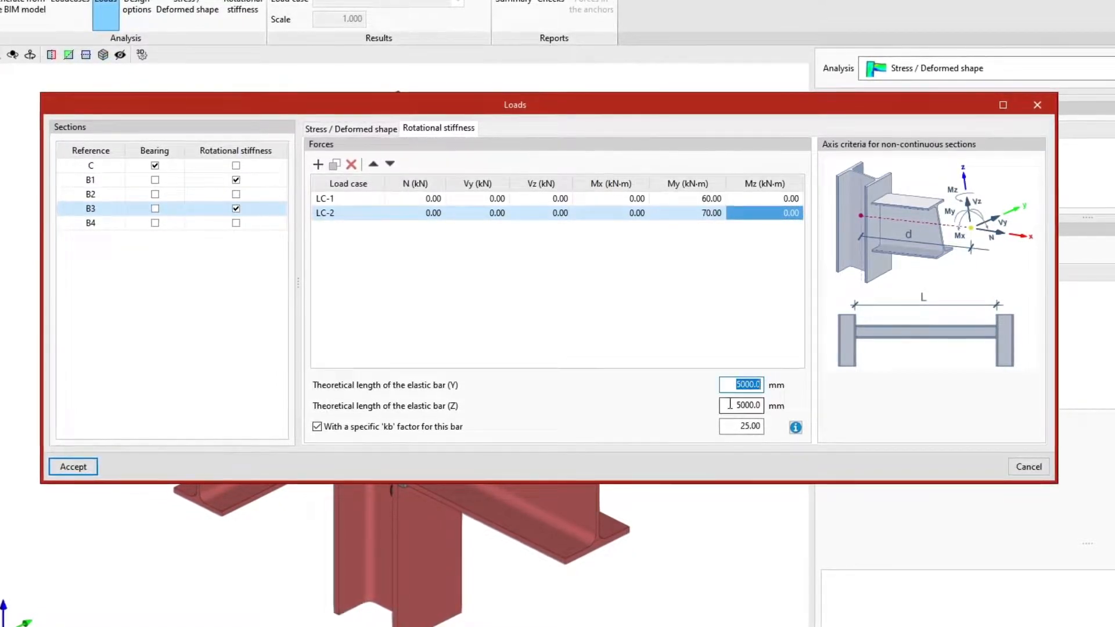
double_click(744, 405)
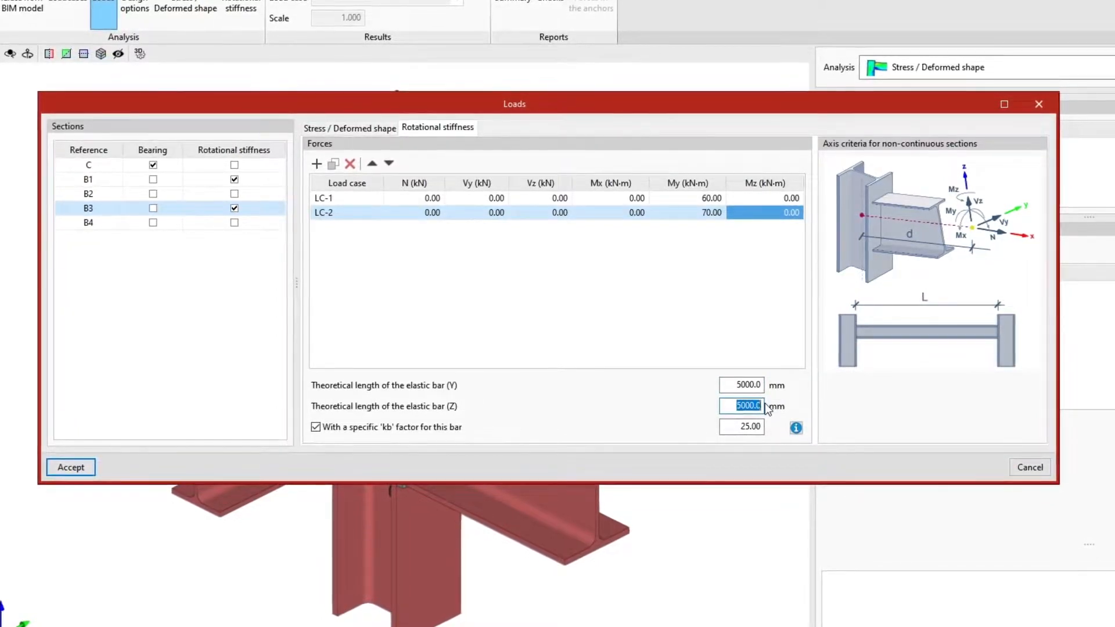
click(316, 428)
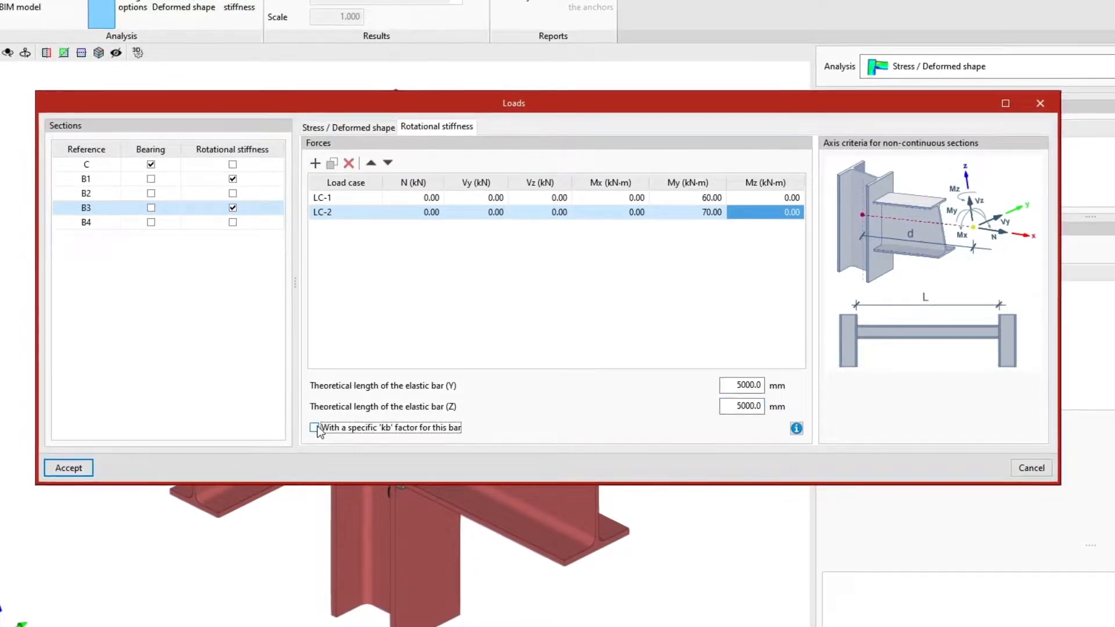
click(315, 427)
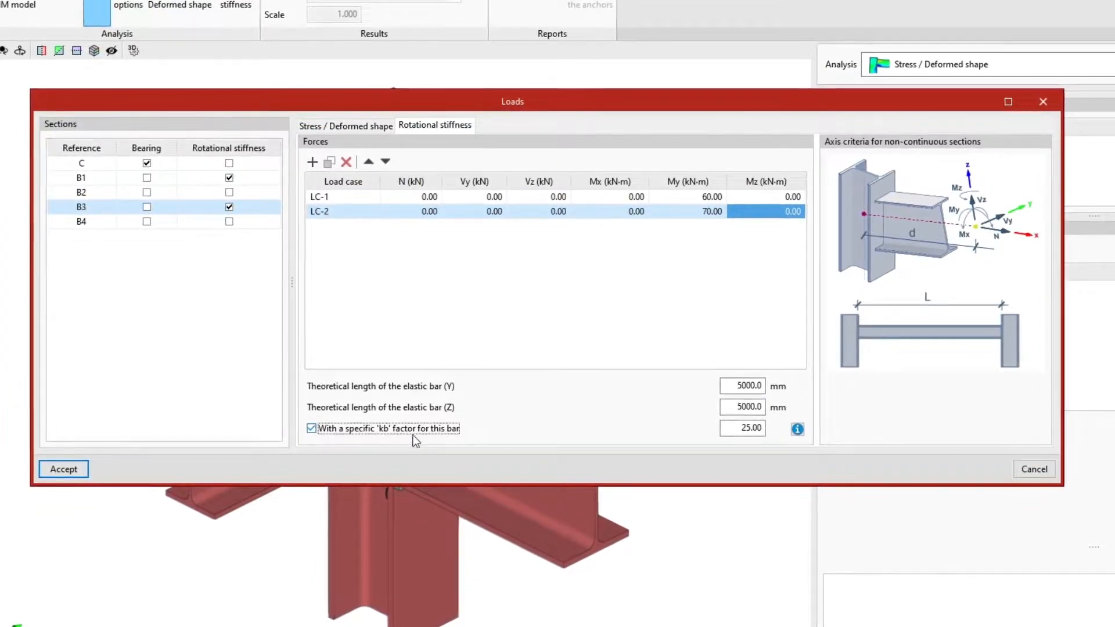
Consult the kb factor classification diagram for rigid, semi-rigid and pinned connections, and accept the load settings.
click(797, 429)
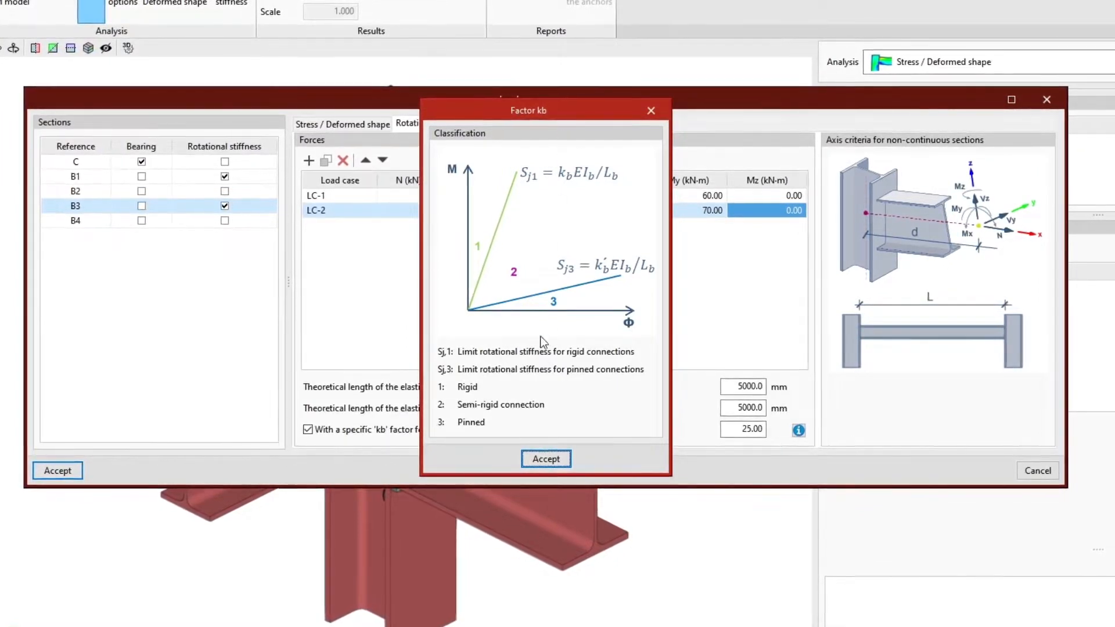
click(537, 458)
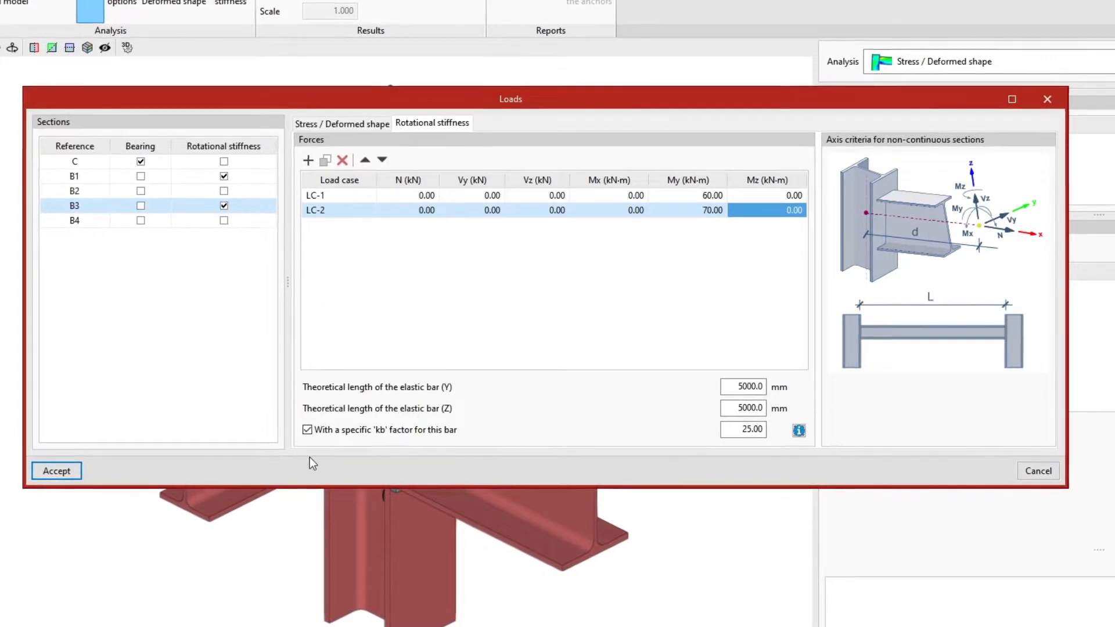
click(56, 470)
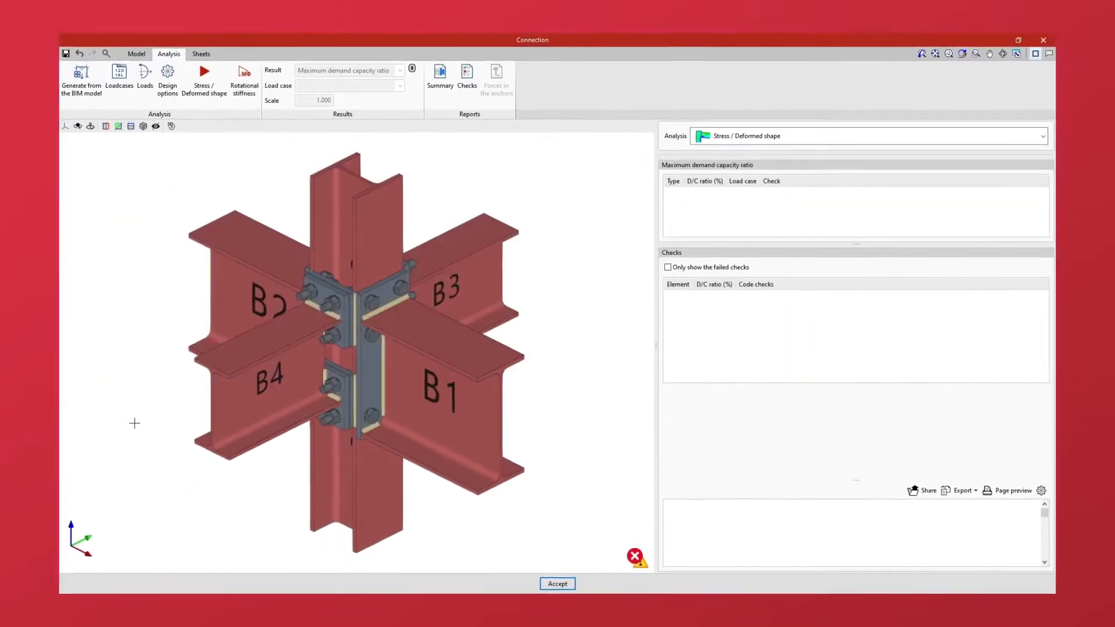